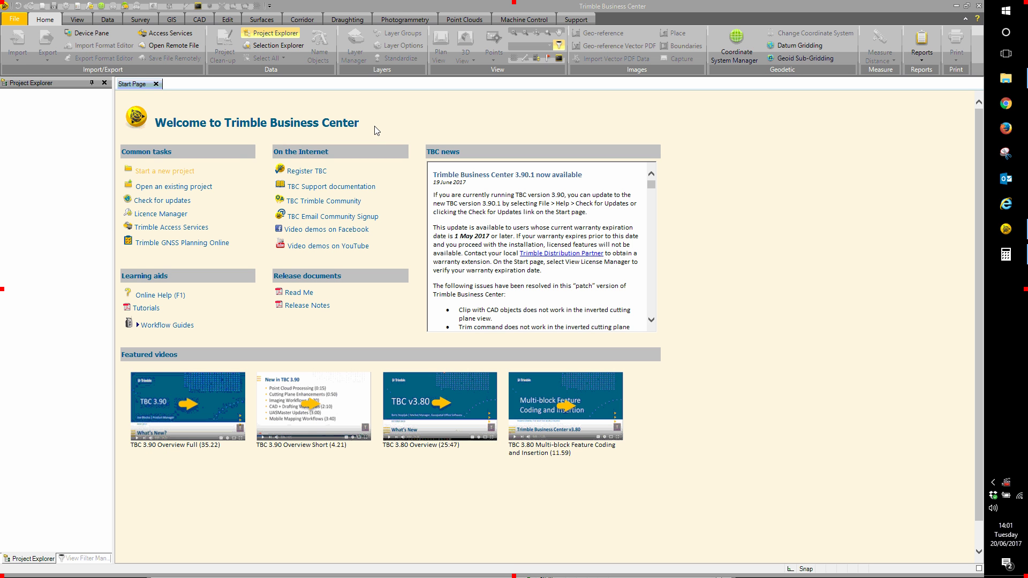
- Create a new Unnamed project from the Metric Scale Only template with an empty Plan View
click(180, 177)
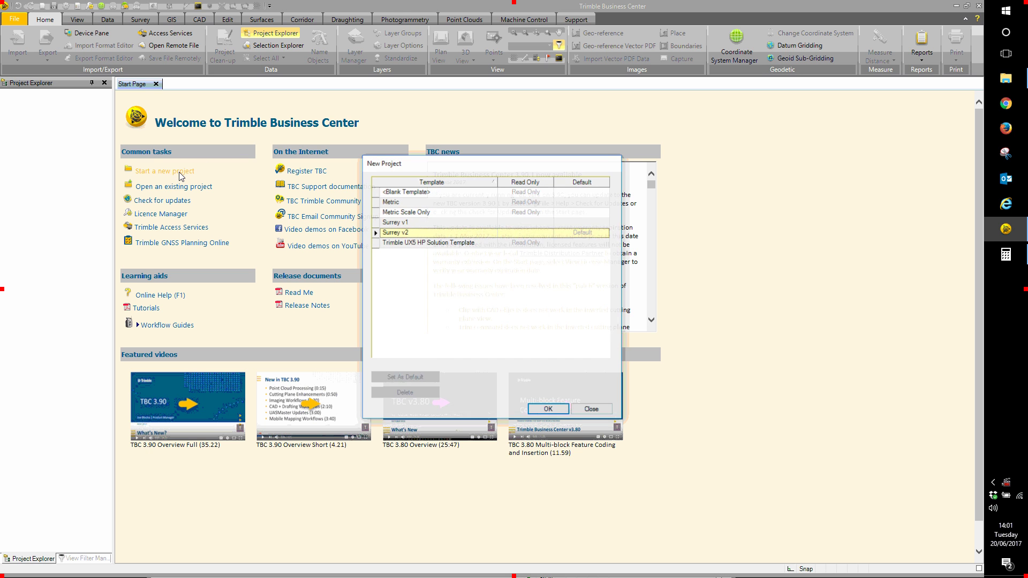
click(407, 213)
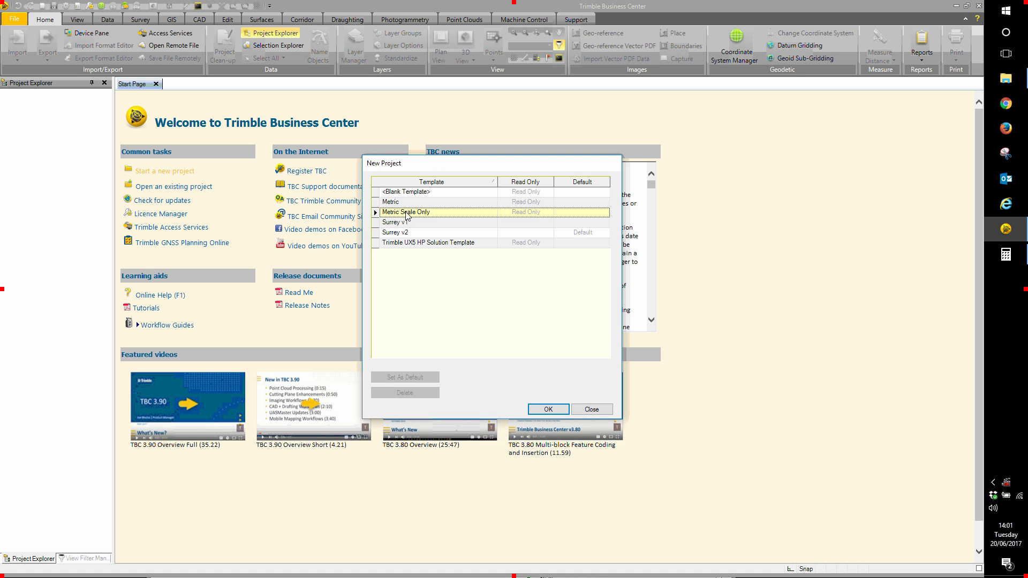
click(549, 409)
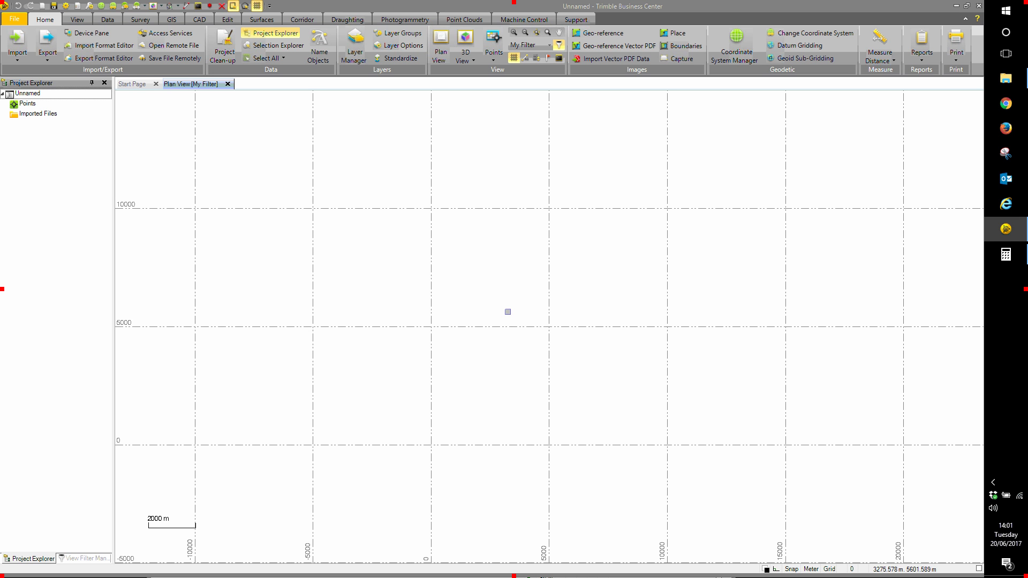
- Import M_SOUTHSWAV.GSI from Desktop\Data as Leica GSI8 Level (Meters) data into the Level Editor
click(1006, 79)
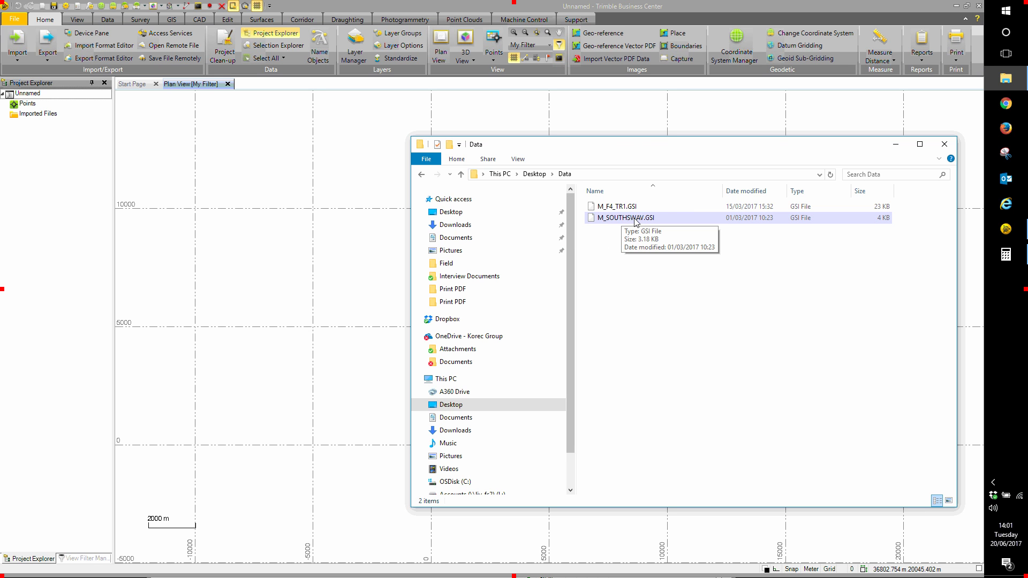
drag(640, 218, 332, 239)
click(895, 147)
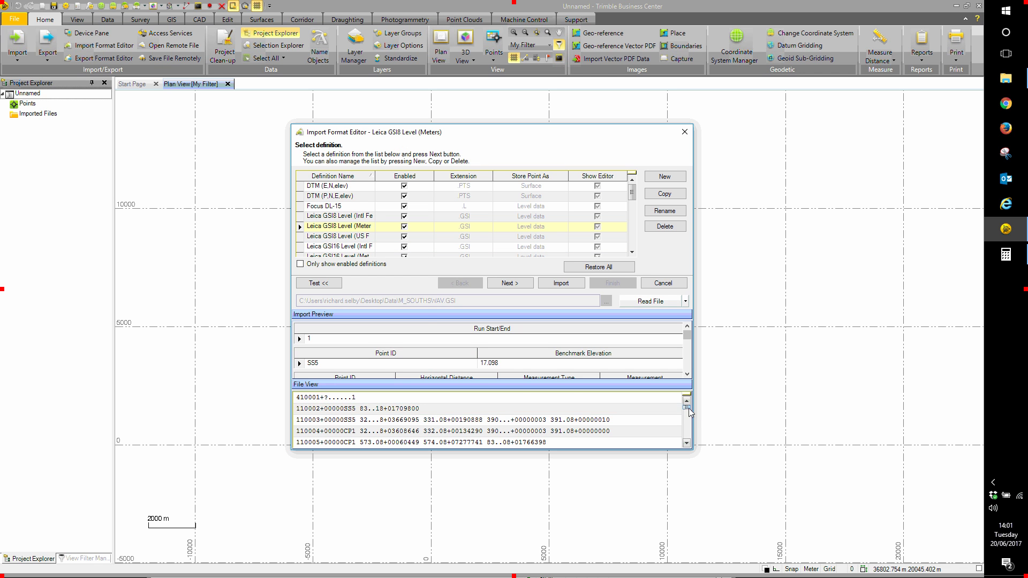
mouse_move(689, 408)
mouse_down()
mouse_move(689, 431)
mouse_move(688, 407)
mouse_up()
mouse_move(689, 335)
mouse_down()
mouse_move(687, 368)
mouse_move(685, 330)
mouse_up()
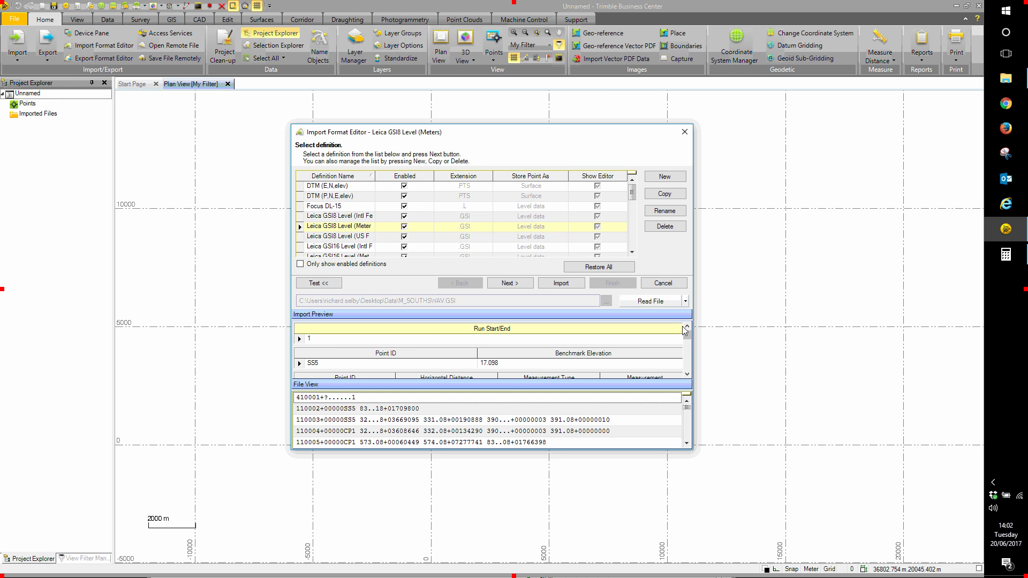
click(560, 283)
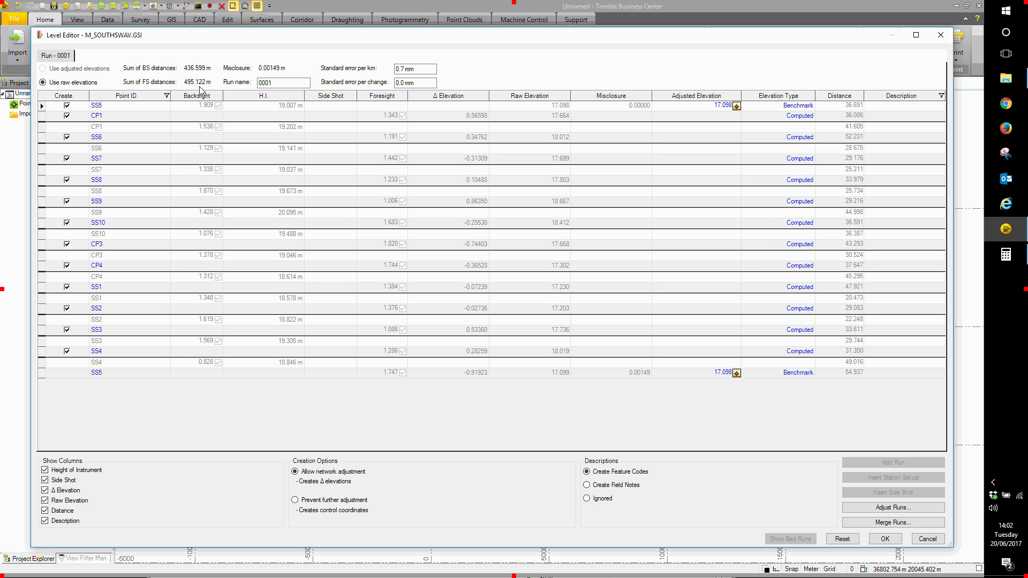
double_click(278, 82)
key(Tab)
click(45, 470)
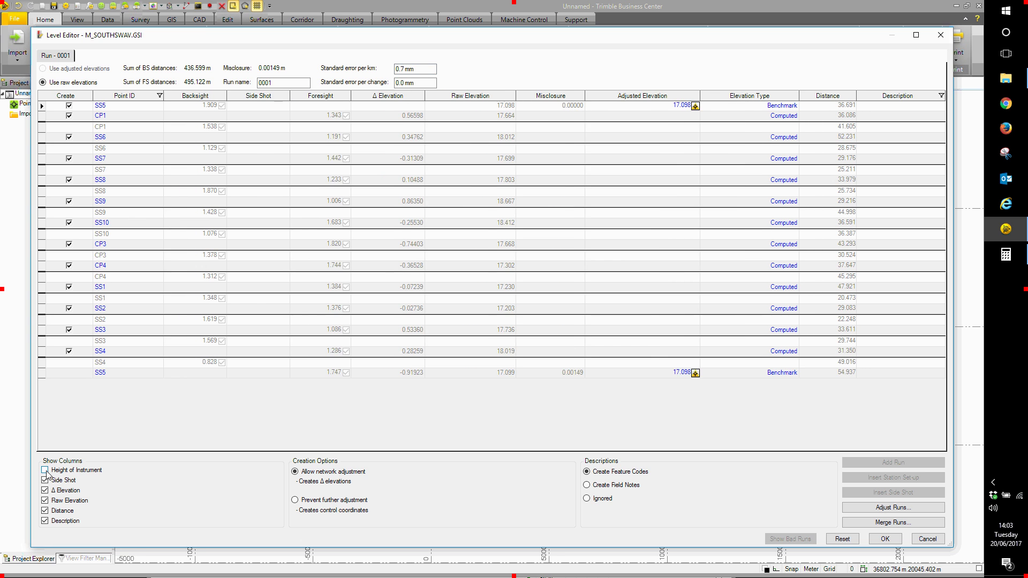
click(45, 470)
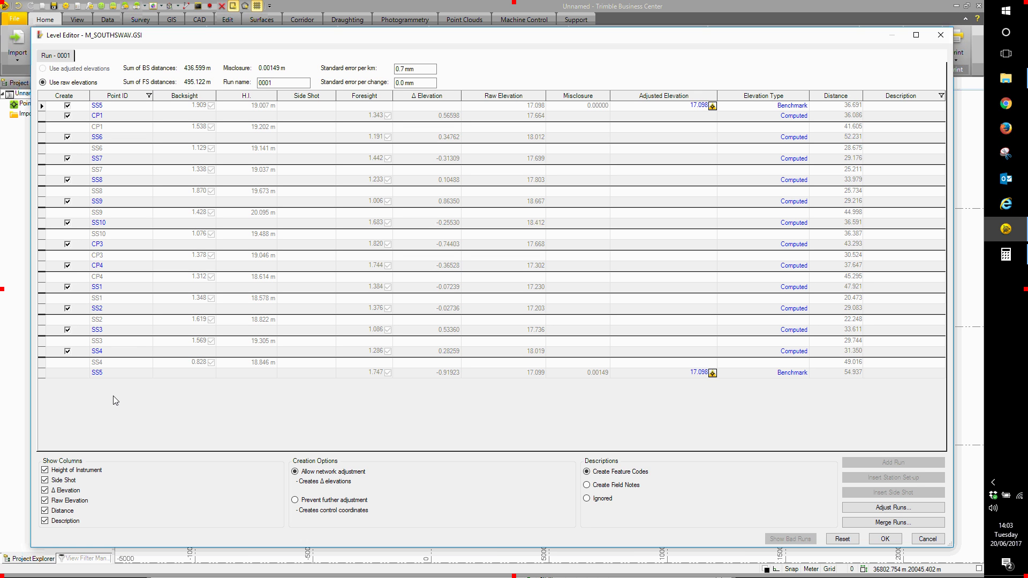
click(769, 110)
- Adjust run 0001, spreading the 0.00149 m misclosure to close on SS5 at 17.098 m
mouse_move(803, 107)
click(883, 509)
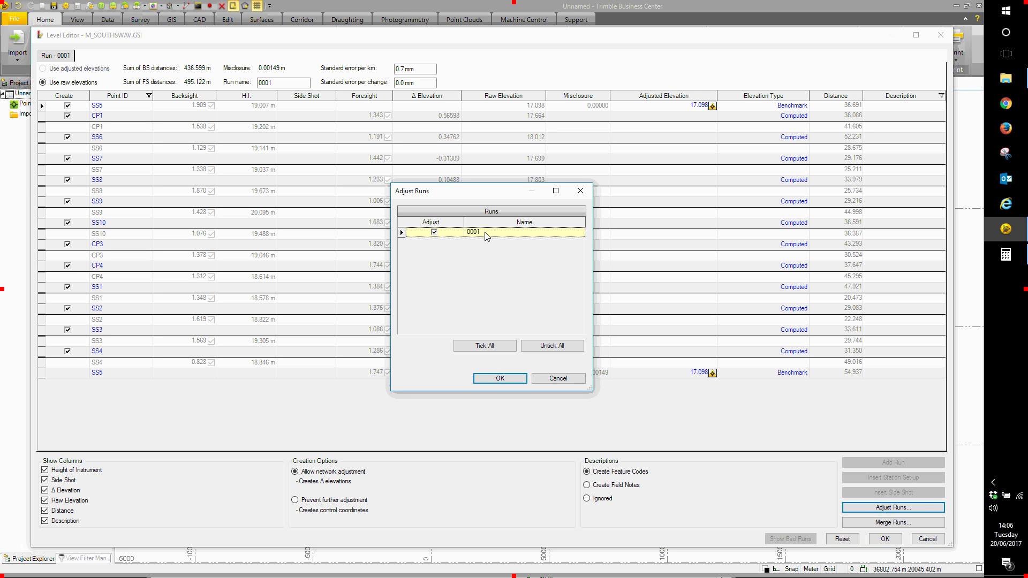
click(500, 378)
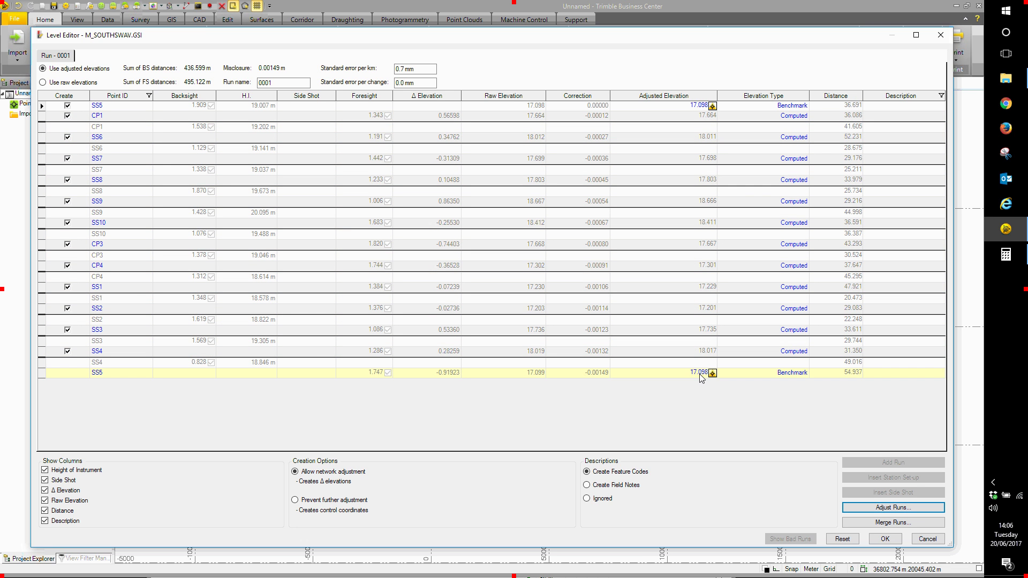
- Accept the adjusted run, list CP1–SS10 elevations in a Point Spreadsheet, and begin opening another project
click(885, 539)
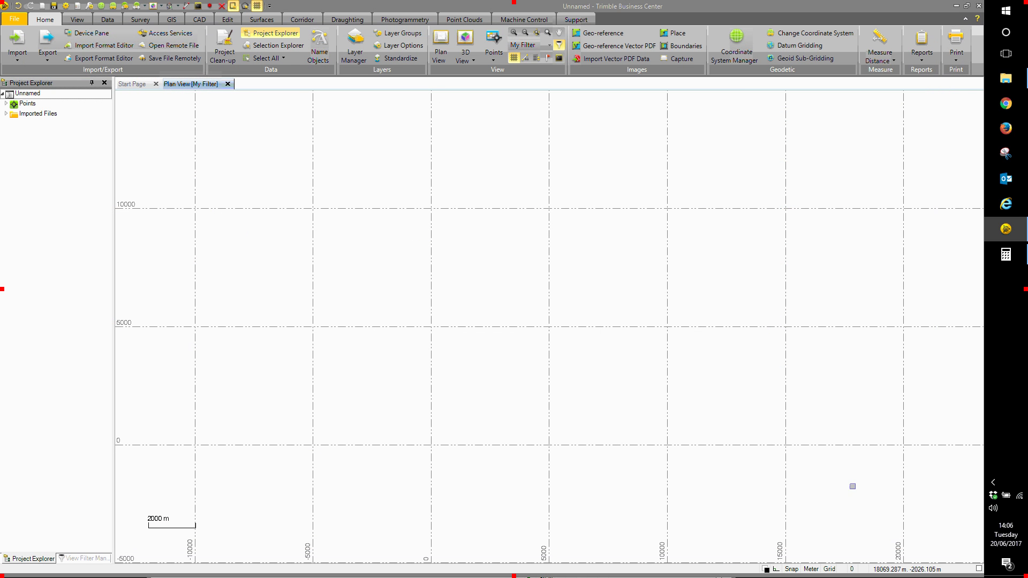
click(79, 22)
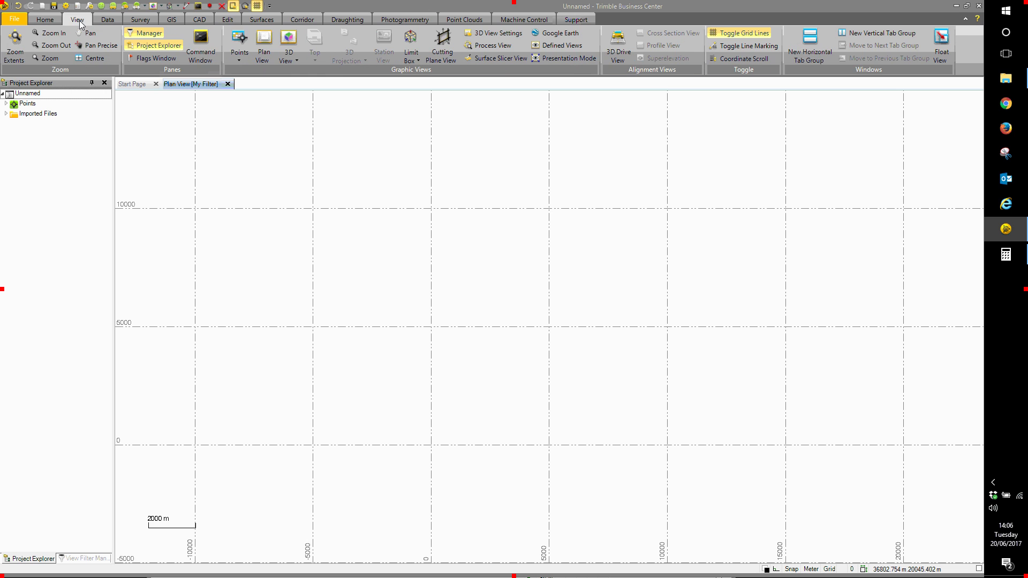
click(240, 36)
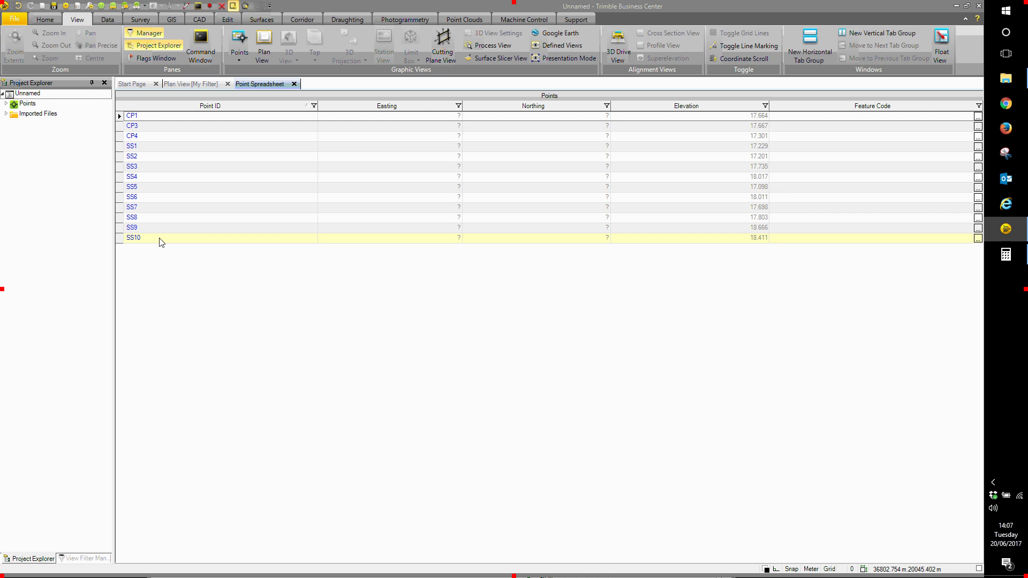
click(16, 18)
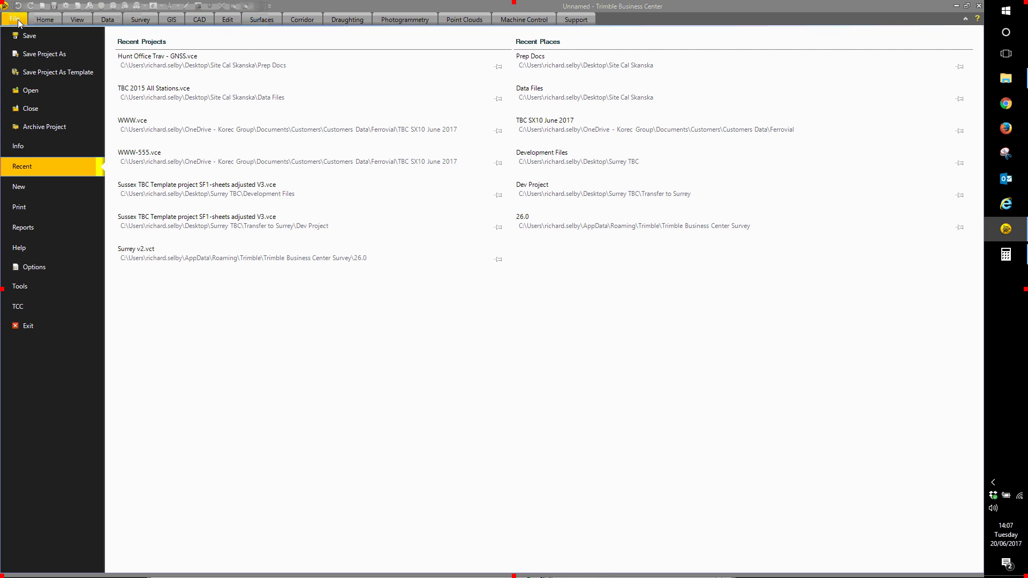
click(44, 91)
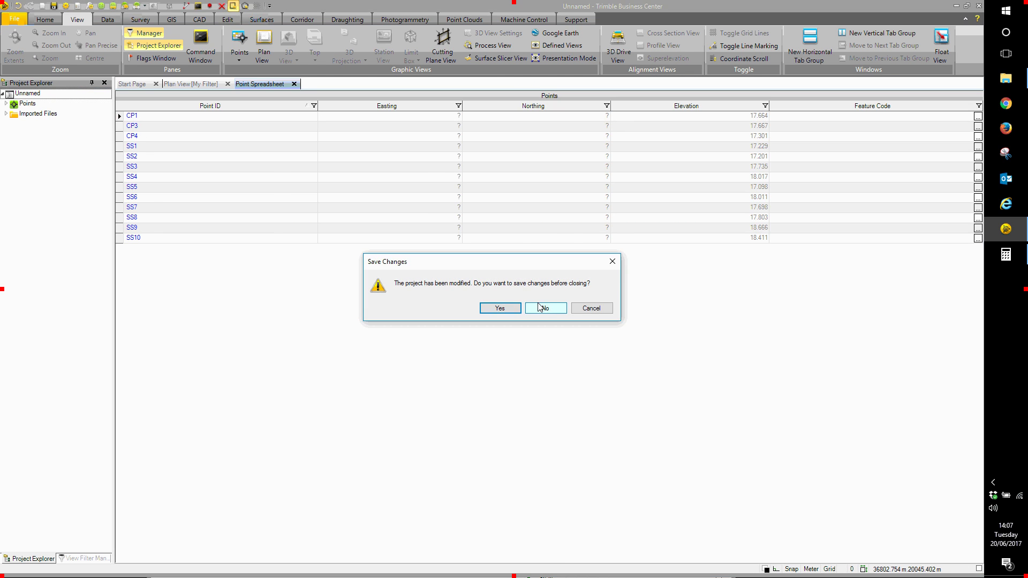
- Discard the current project and create a new one from the Metric Scale Only template
click(544, 304)
click(191, 170)
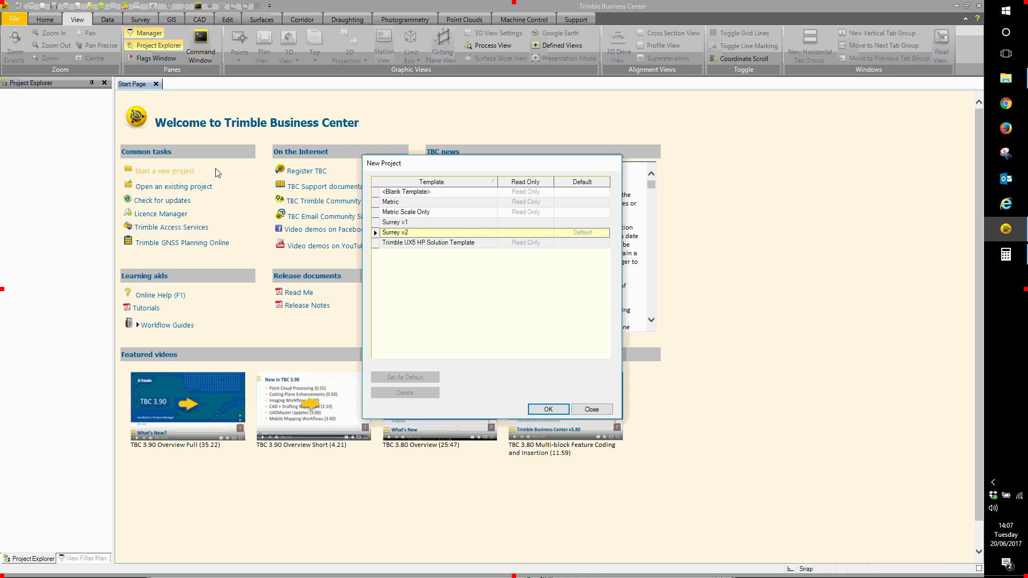
click(392, 215)
click(547, 409)
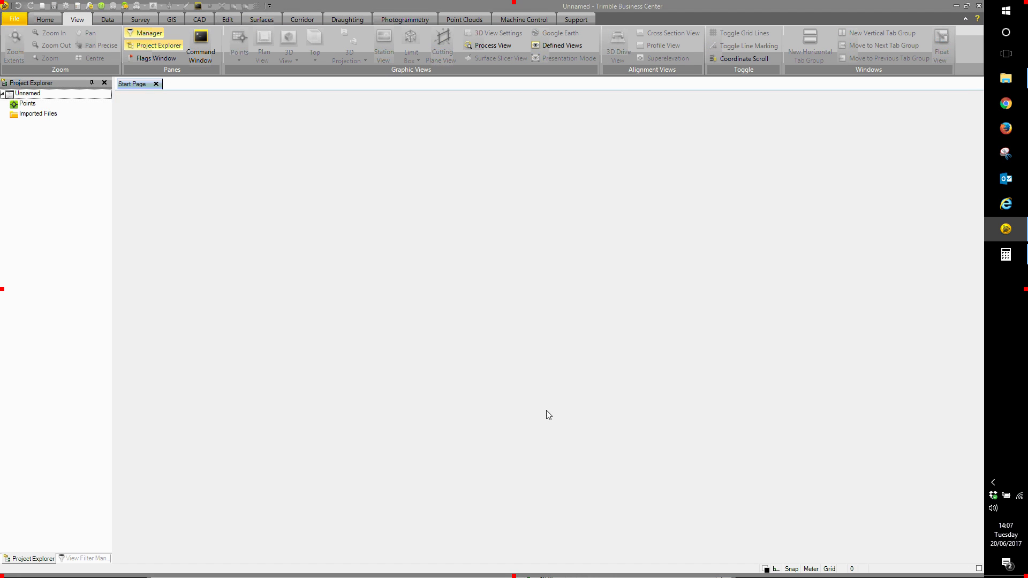
- Import M_F4_TR1.GSI from the Data folder, opening runs 0001 and 0002 in the Level Editor
key(alt+Tab)
click(621, 208)
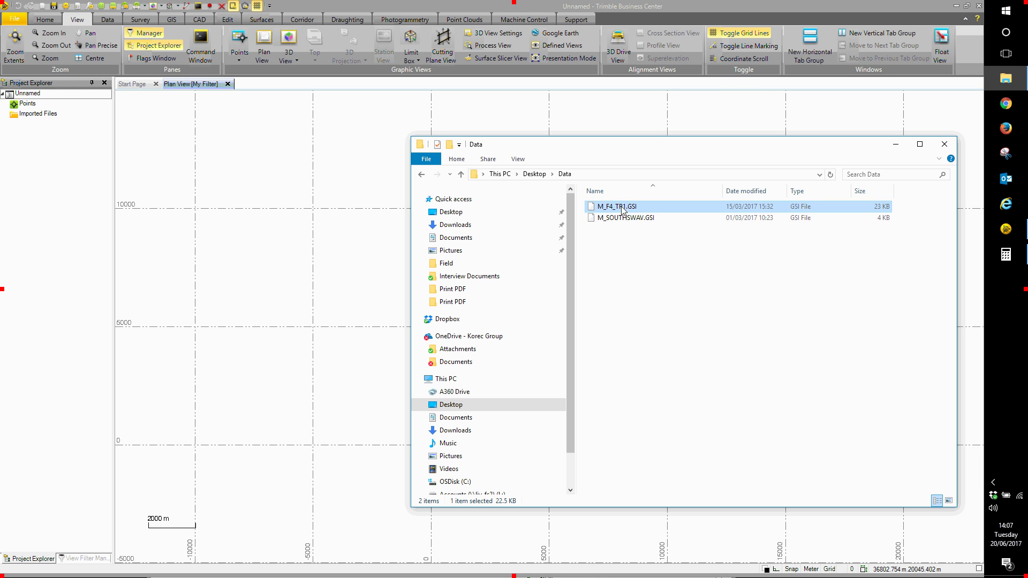
key(Return)
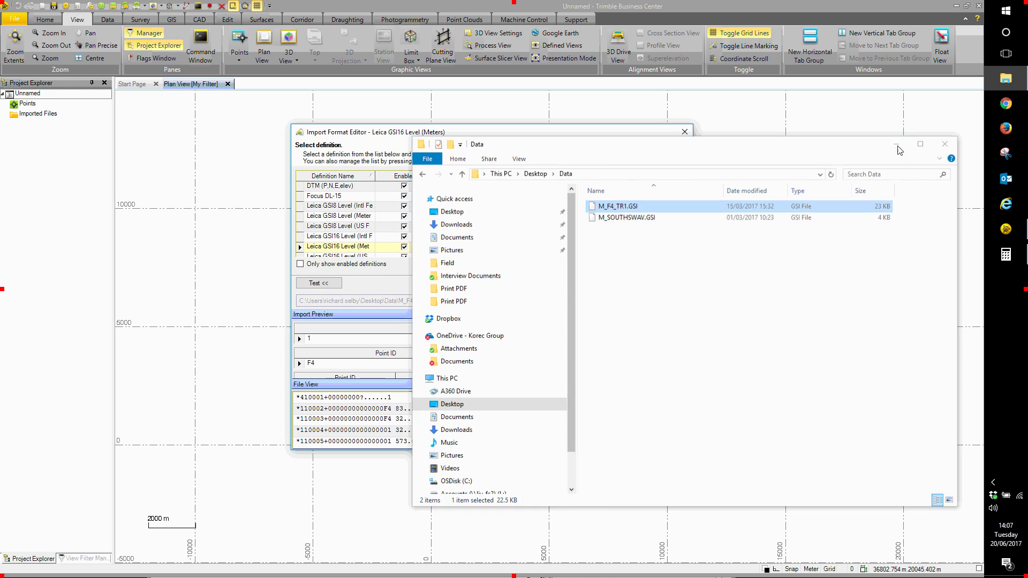
click(561, 283)
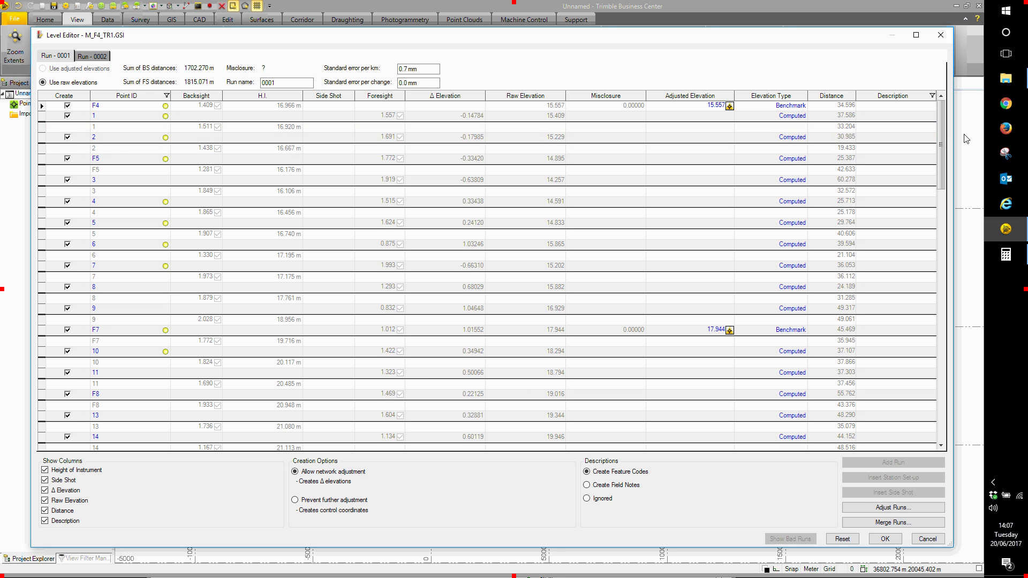
drag(941, 135, 916, 409)
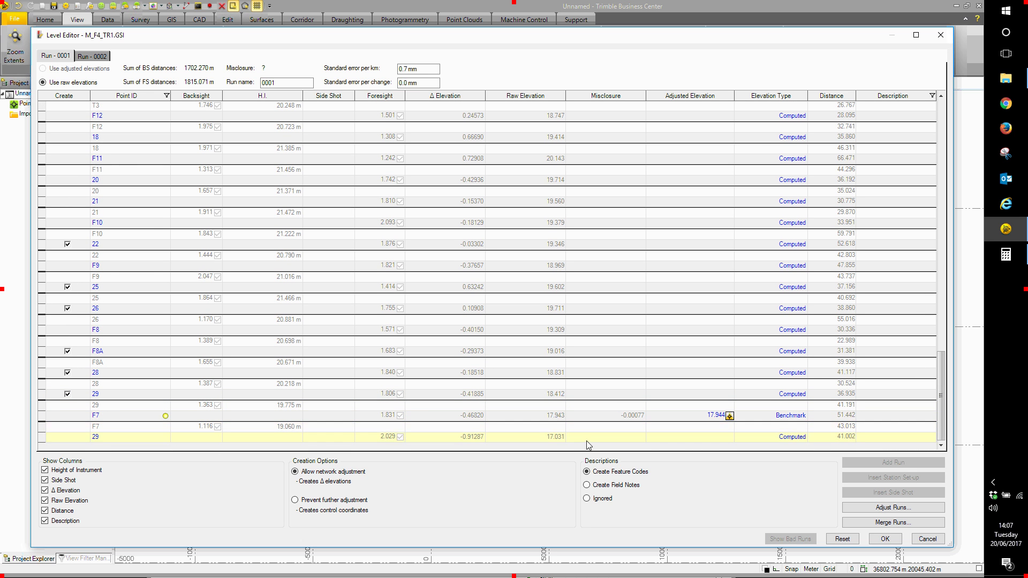
click(751, 418)
drag(942, 416, 916, 134)
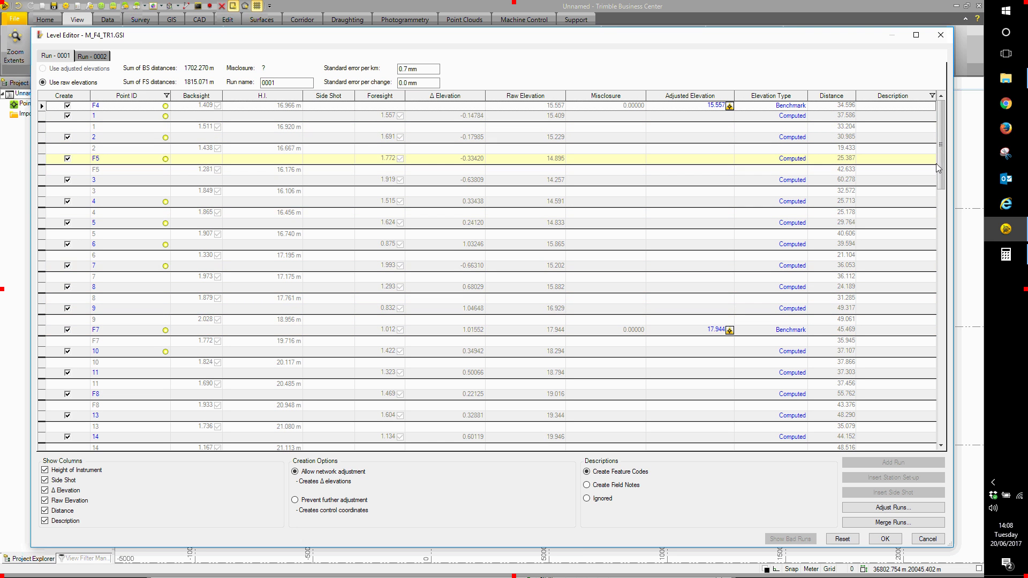
drag(940, 161, 938, 433)
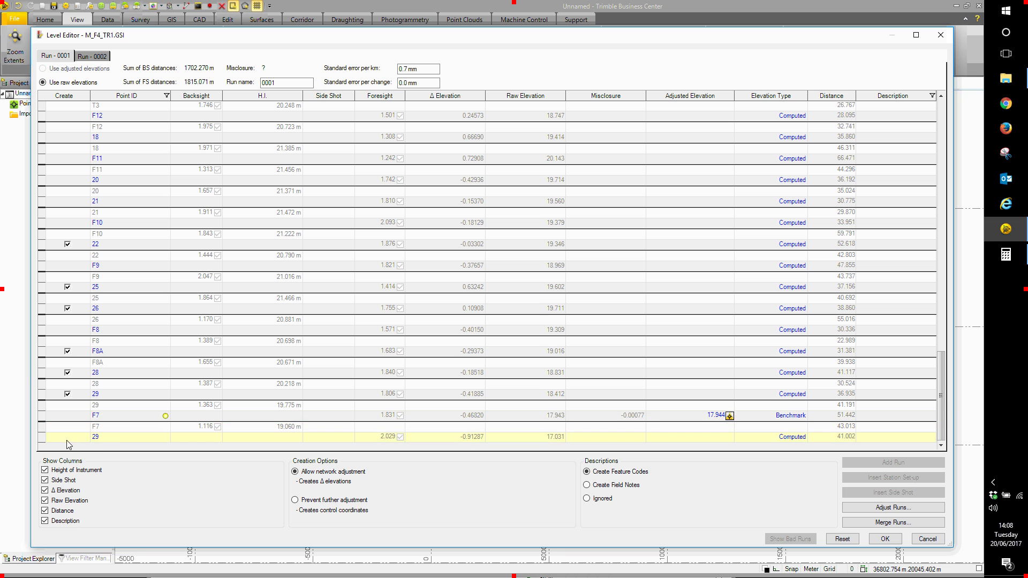
- Delete the final set-up to point 29 from run 0001 and review the remaining rows
click(43, 438)
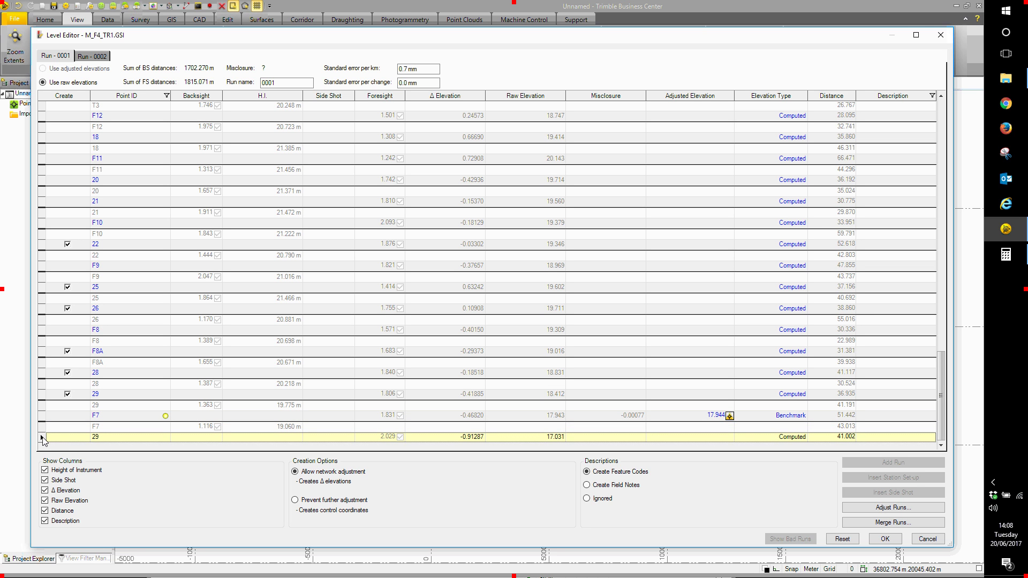
right_click(54, 438)
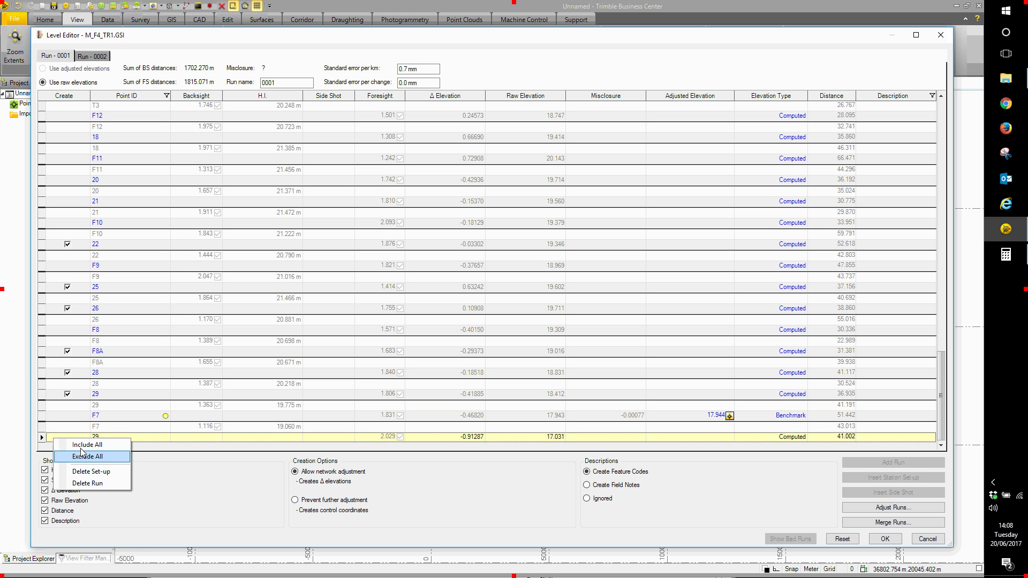
click(91, 471)
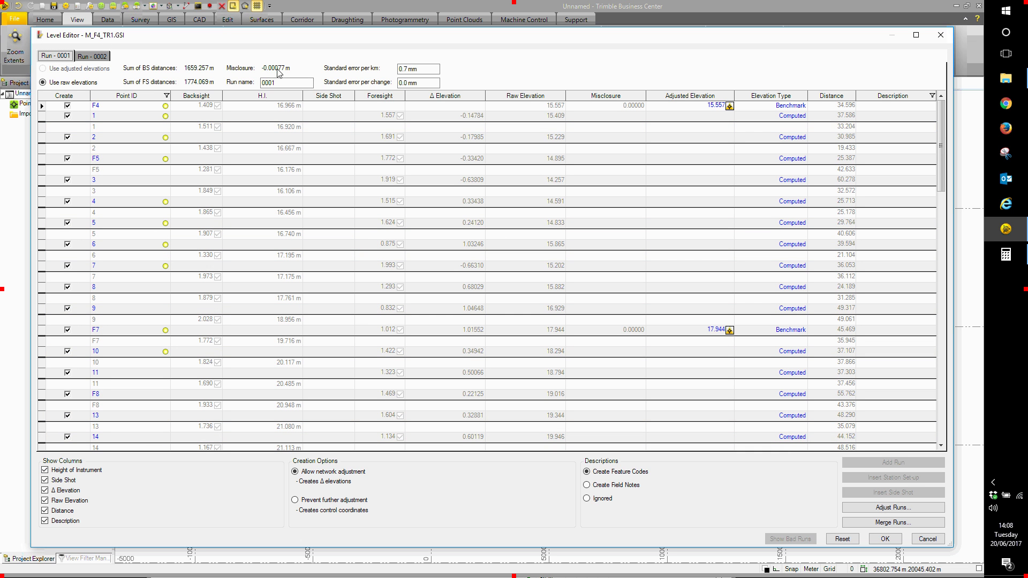
mouse_move(940, 163)
mouse_down()
mouse_move(948, 426)
mouse_move(945, 161)
mouse_up()
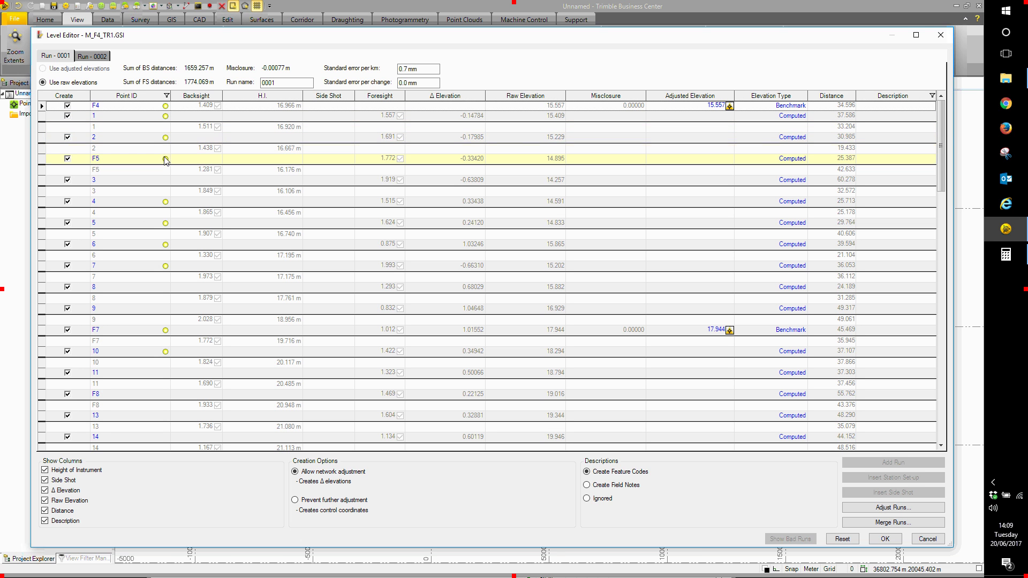
mouse_move(165, 161)
- Show run 0002 (F7 to F4, 0.00084 m misclosure) and cancel Merge Runs without combining
click(97, 58)
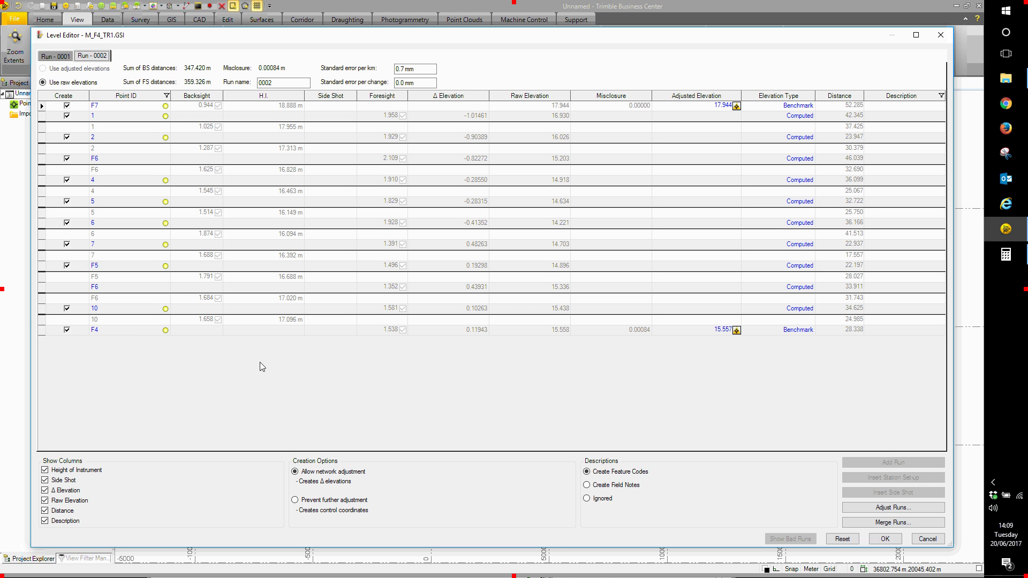
click(905, 524)
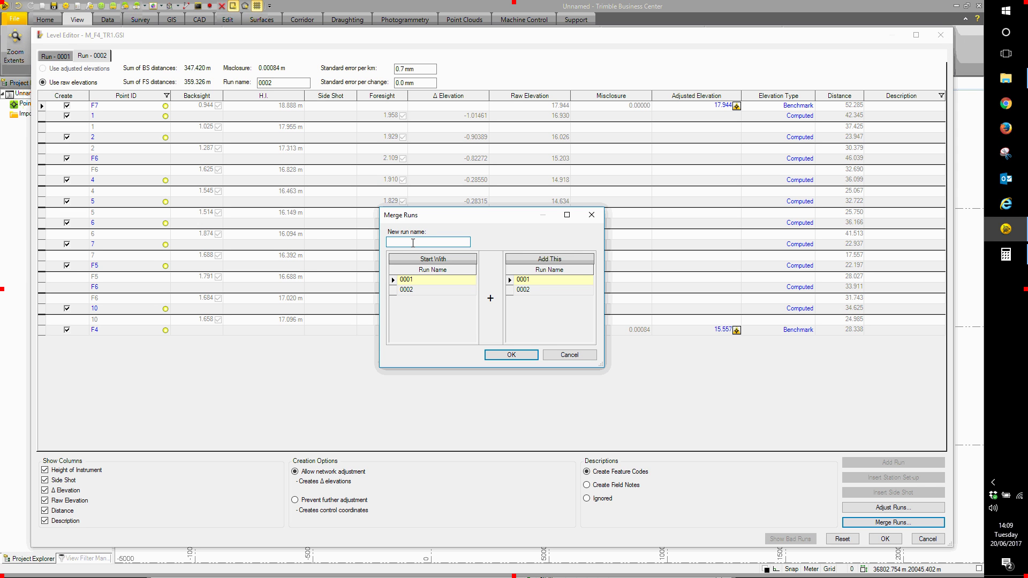
click(582, 356)
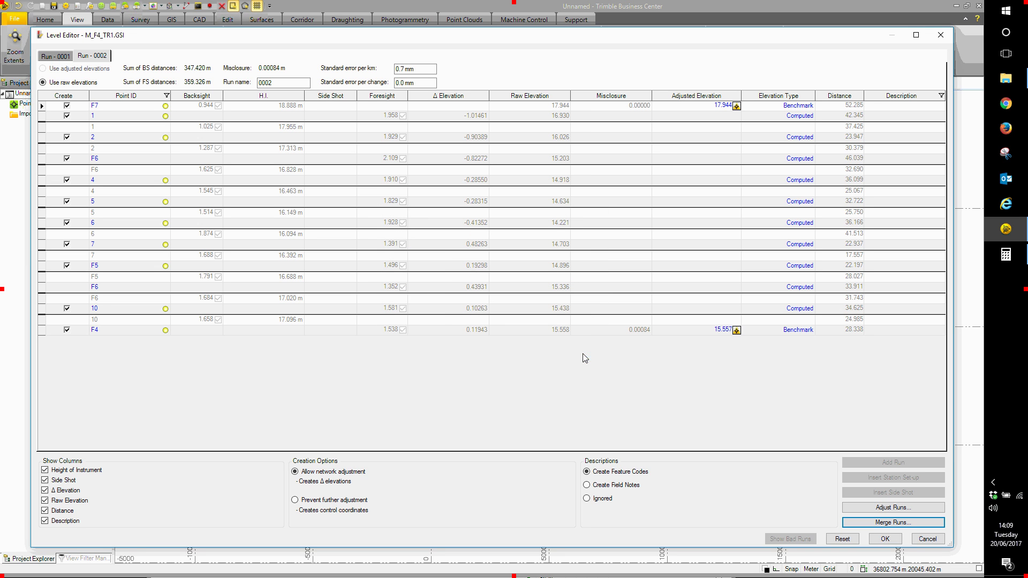
- Adjust runs 0001 and 0002 together, then review run 0001's adjusted elevations from F4
click(890, 508)
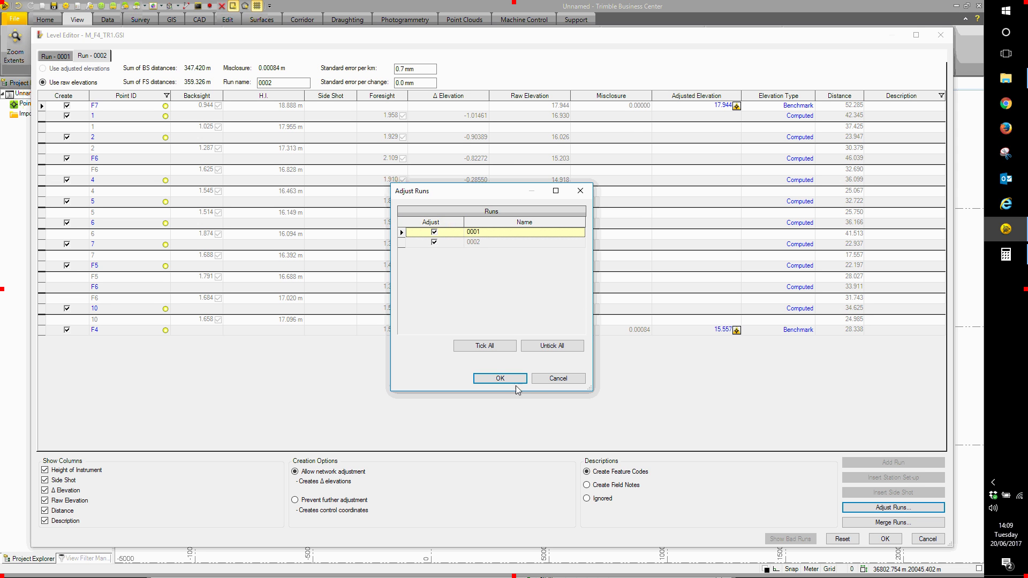
click(500, 378)
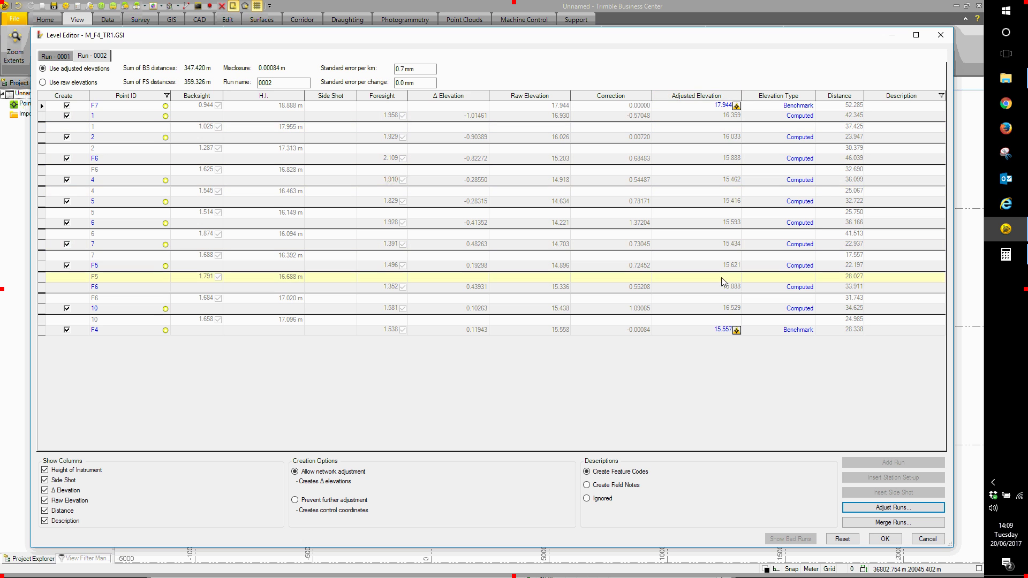
click(67, 58)
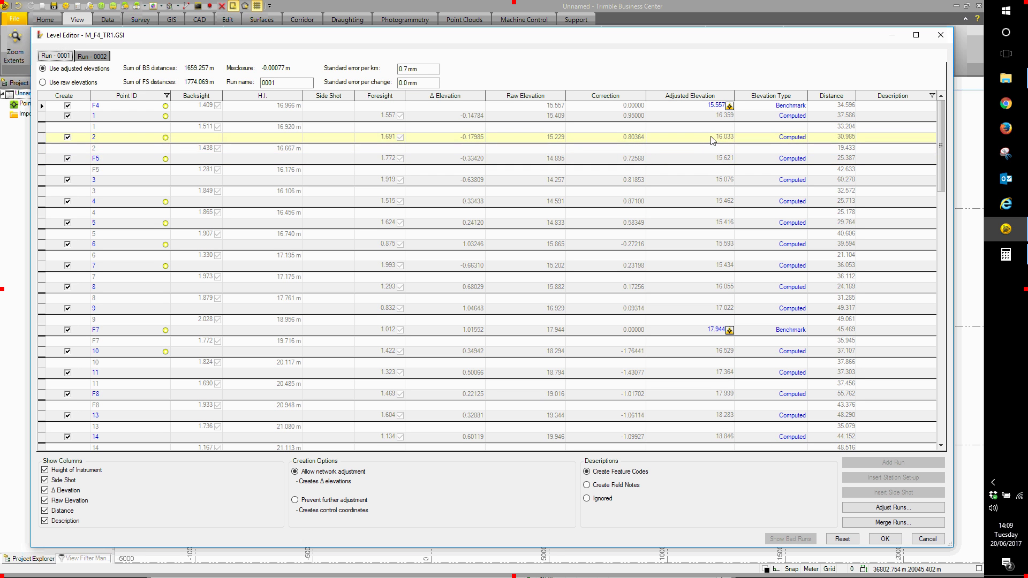
scroll(722, 408, down, 20)
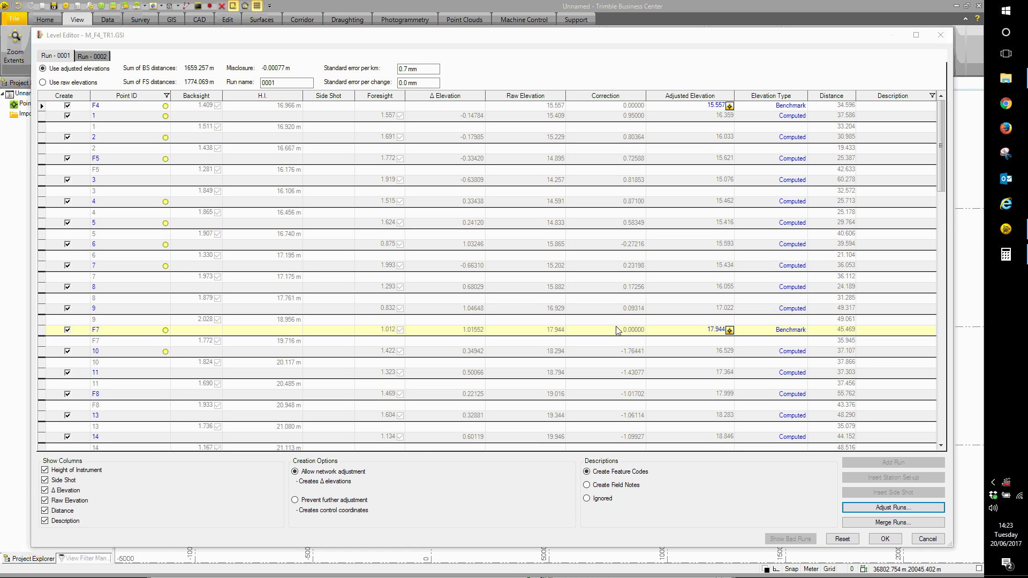
- Accept the adjusted runs and list points 1–T3 with adjusted elevations in a Point Spreadsheet
click(883, 539)
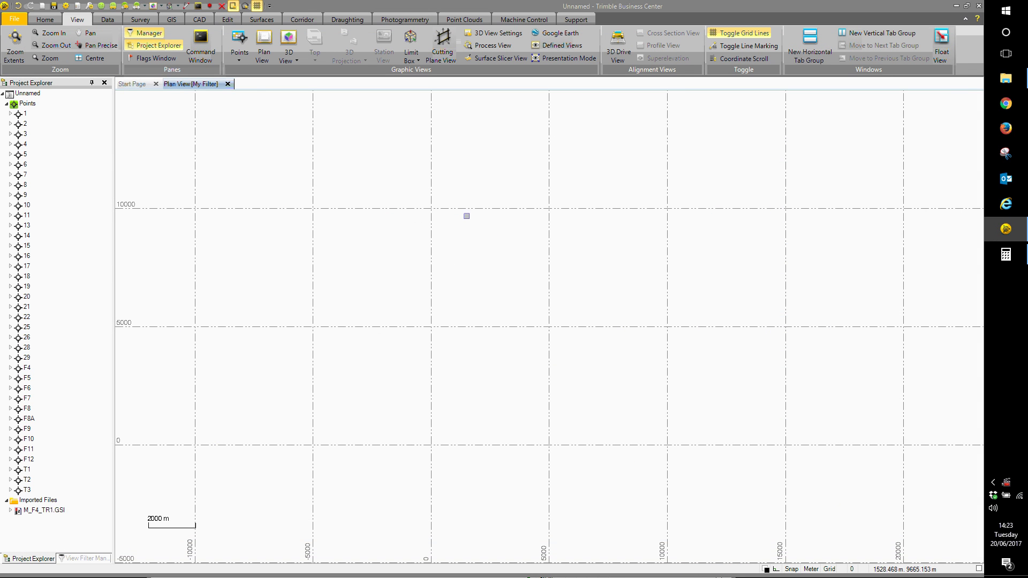
click(244, 42)
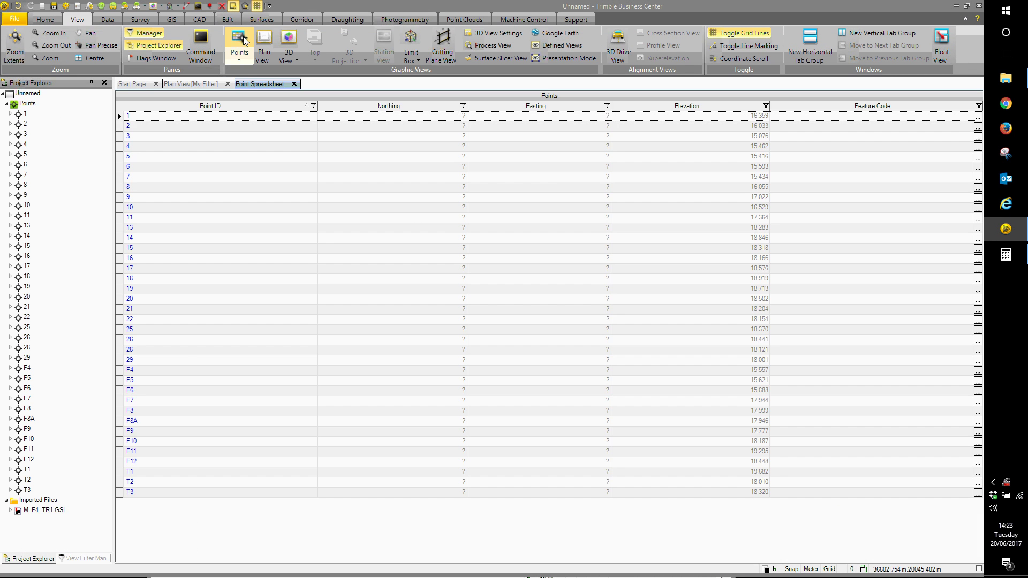